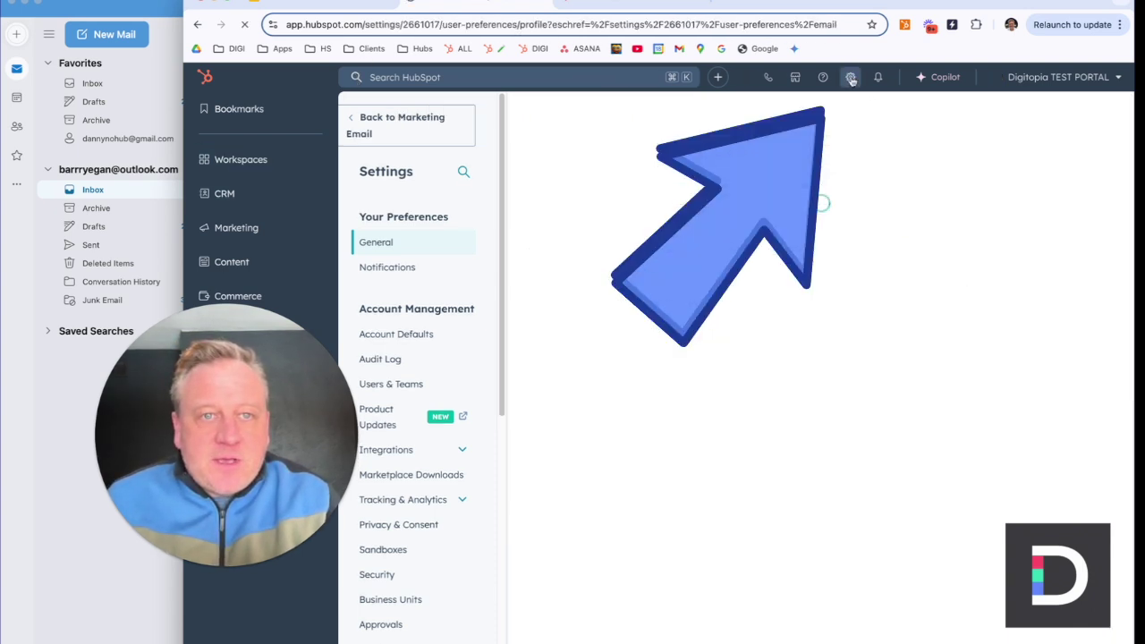
# Go to the General personal preferences' Email section to reach the personal email connection option
pyautogui.click(401, 240)
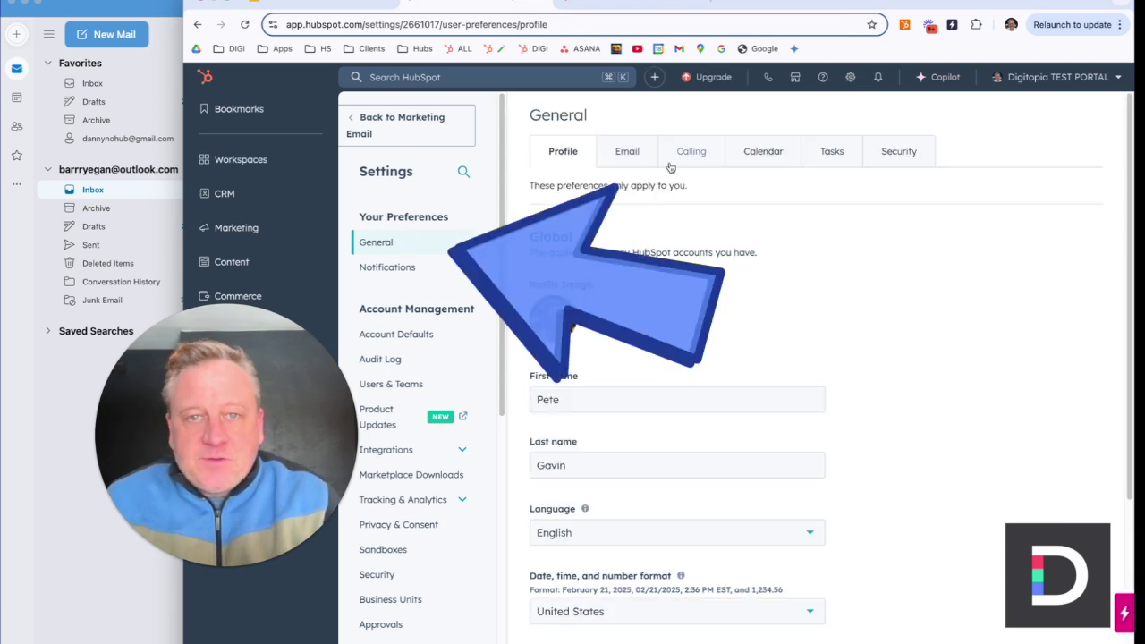
pyautogui.click(626, 154)
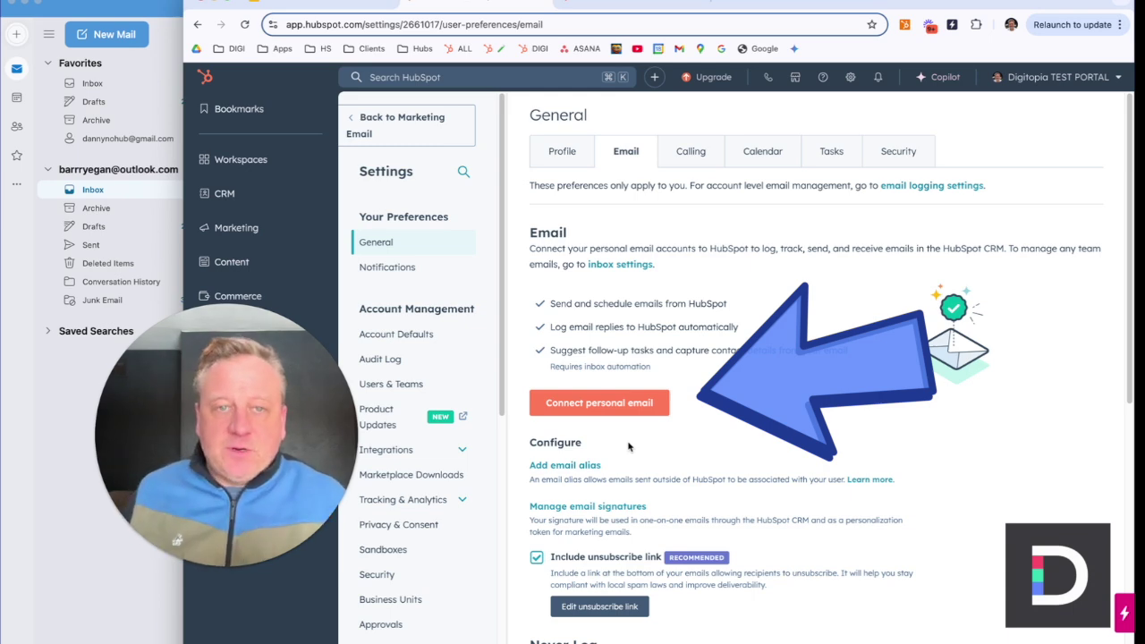
pyautogui.click(600, 403)
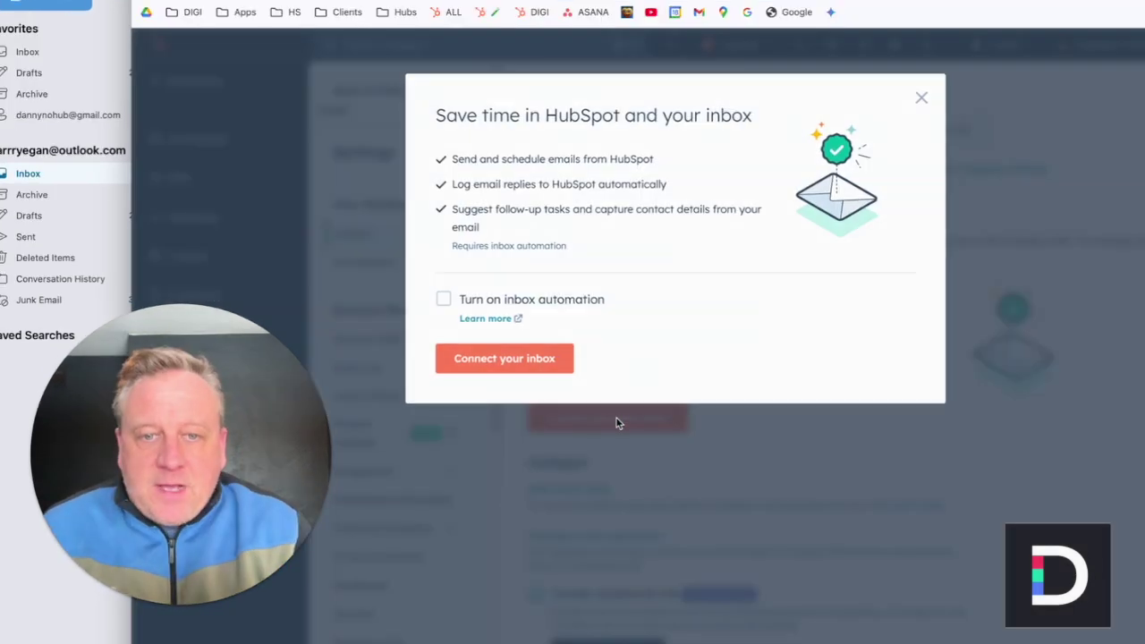
pyautogui.click(501, 360)
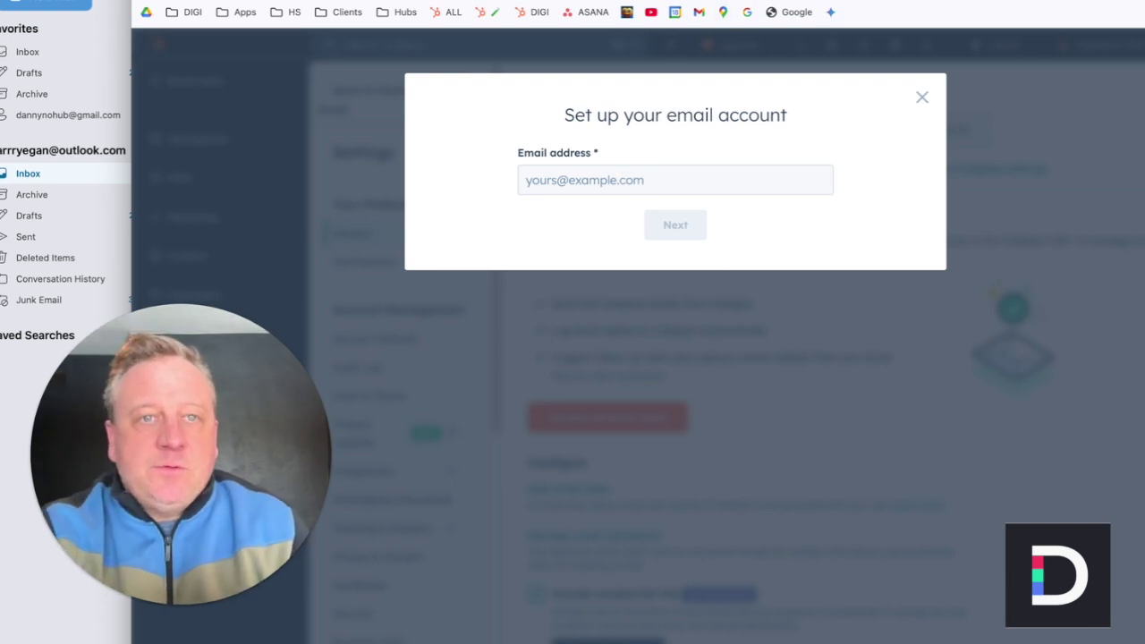
pyautogui.click(675, 225)
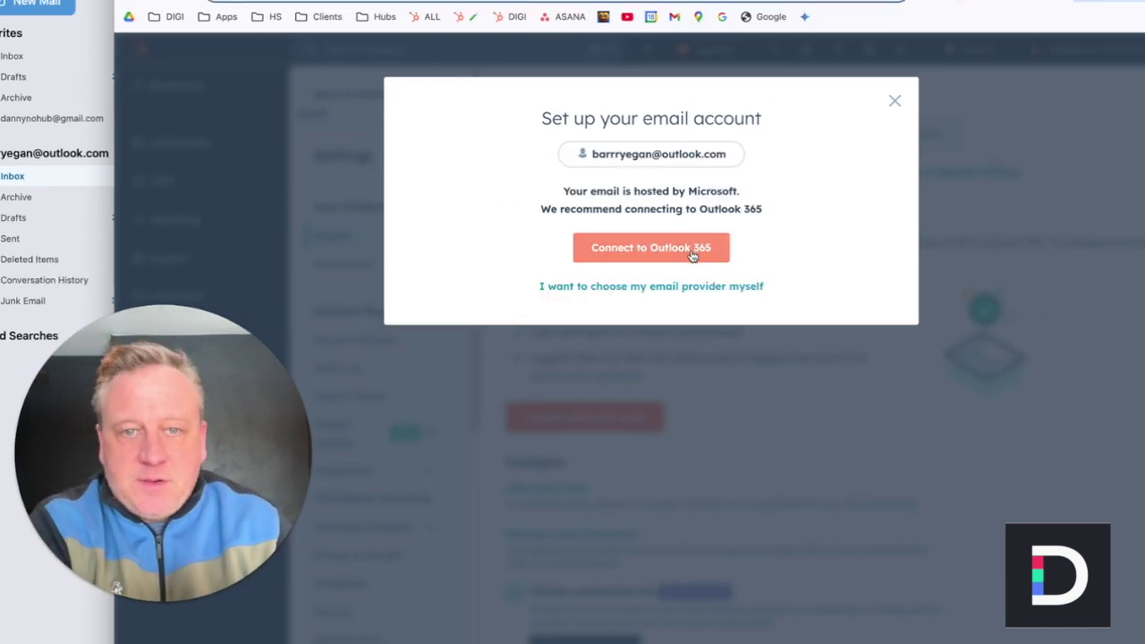
pyautogui.click(692, 256)
pyautogui.click(653, 481)
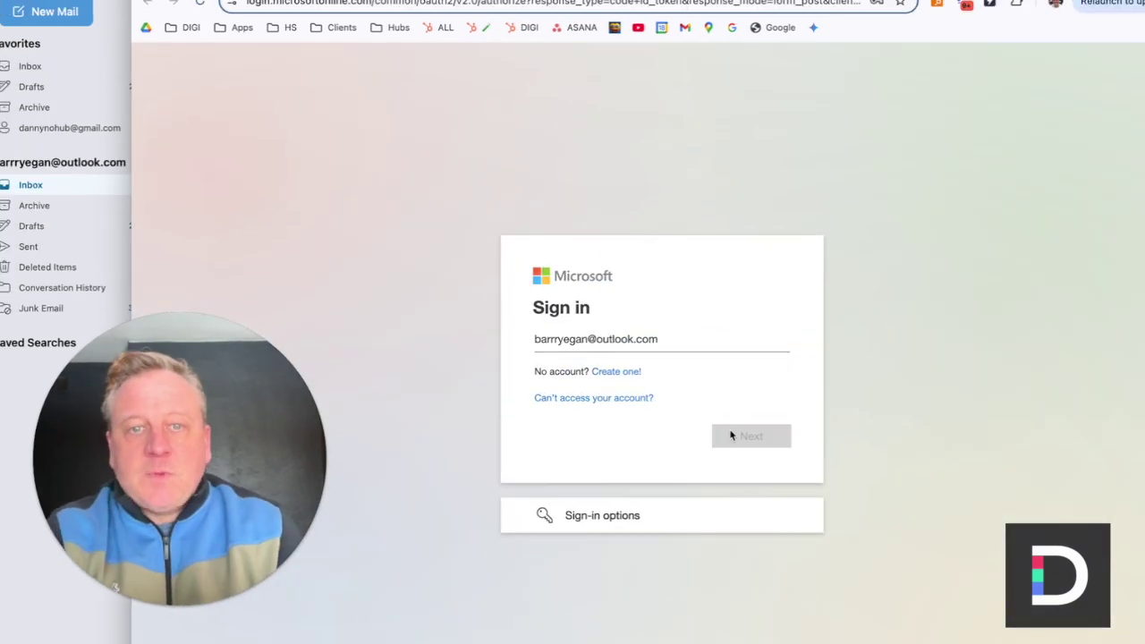
pyautogui.click(738, 432)
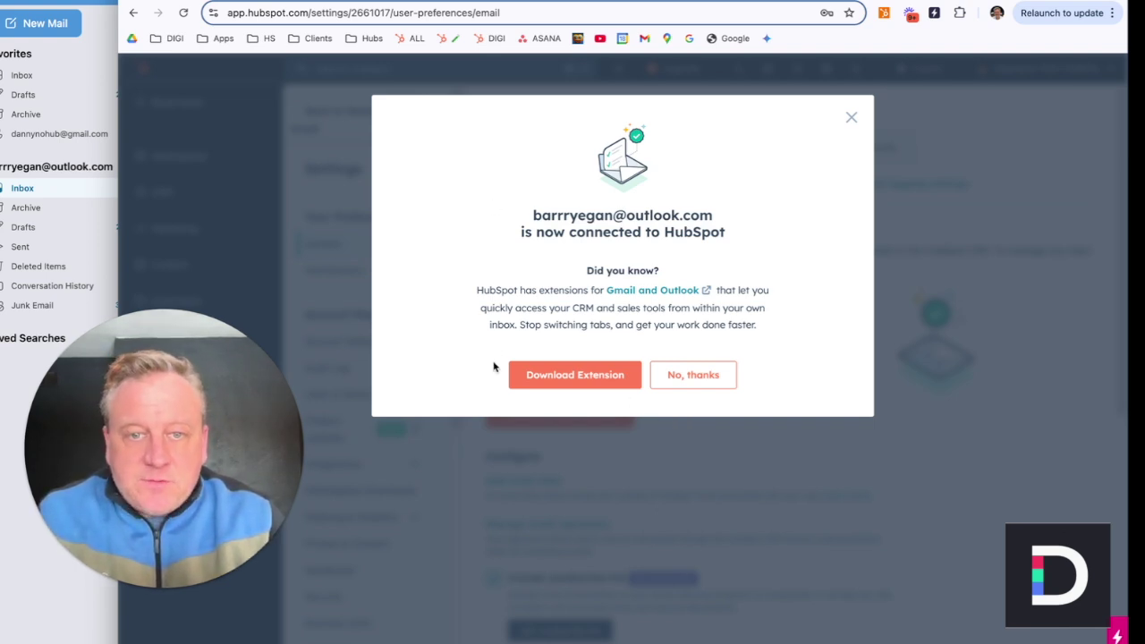
# Decline the extension offer, confirm the Outlook inbox shows Enabled, and bring Outlook forward
pyautogui.click(729, 381)
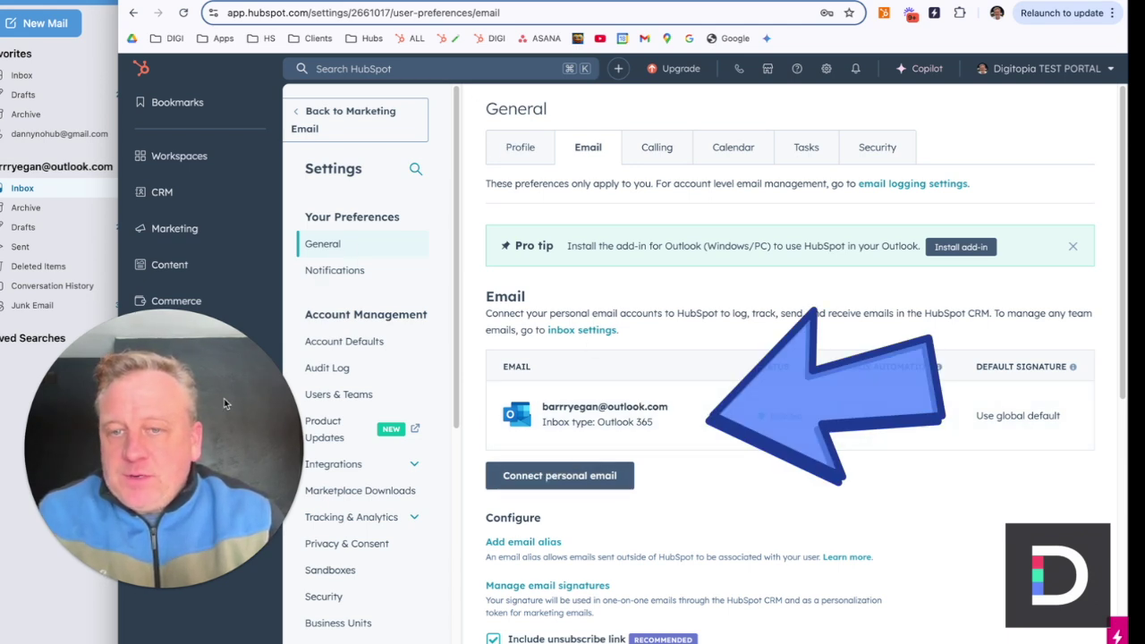
pyautogui.moveTo(216, 408); pyautogui.dragTo(222, 442)
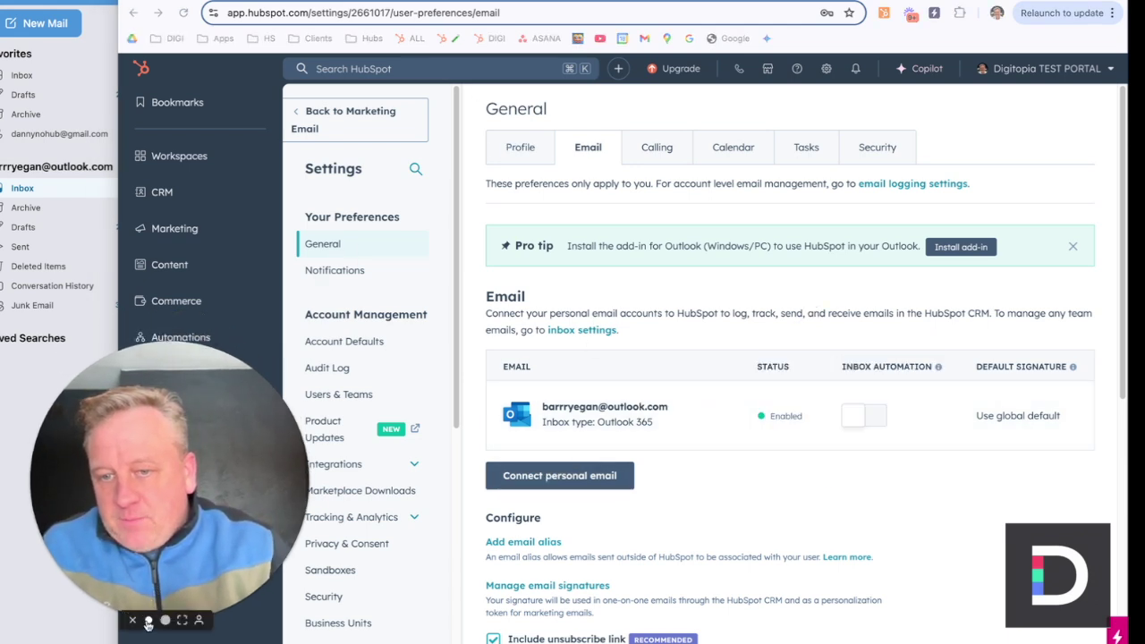
pyautogui.click(148, 623)
pyautogui.moveTo(106, 563)
pyautogui.mouseDown()
pyautogui.moveTo(597, 564)
pyautogui.moveTo(854, 550)
pyautogui.mouseUp()
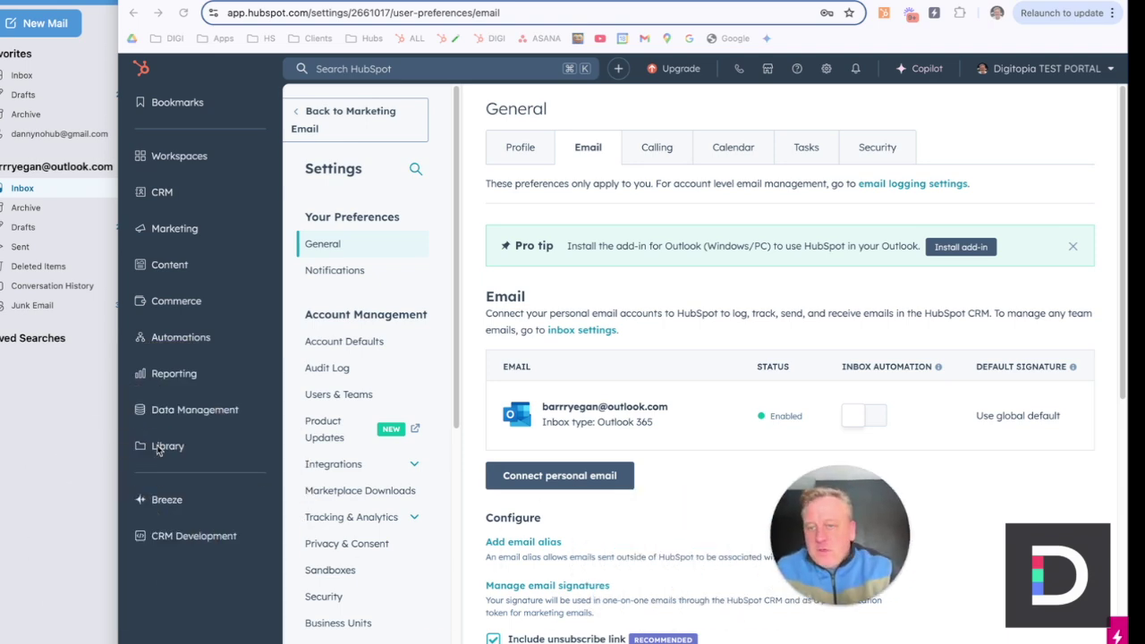
pyautogui.click(87, 499)
pyautogui.click(840, 25)
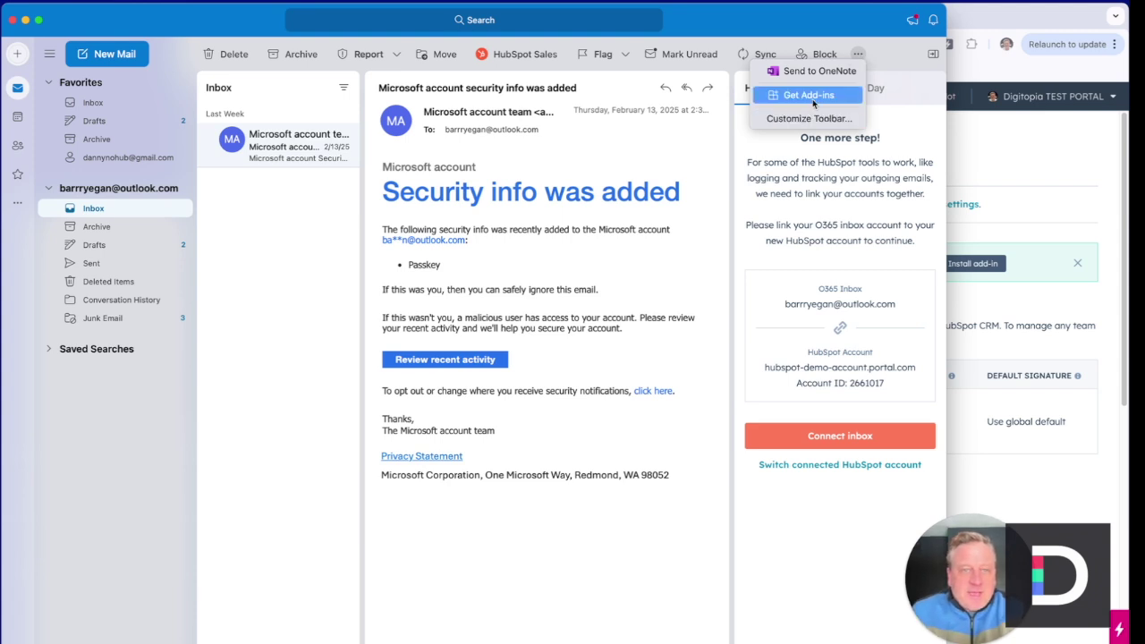
pyautogui.click(796, 23)
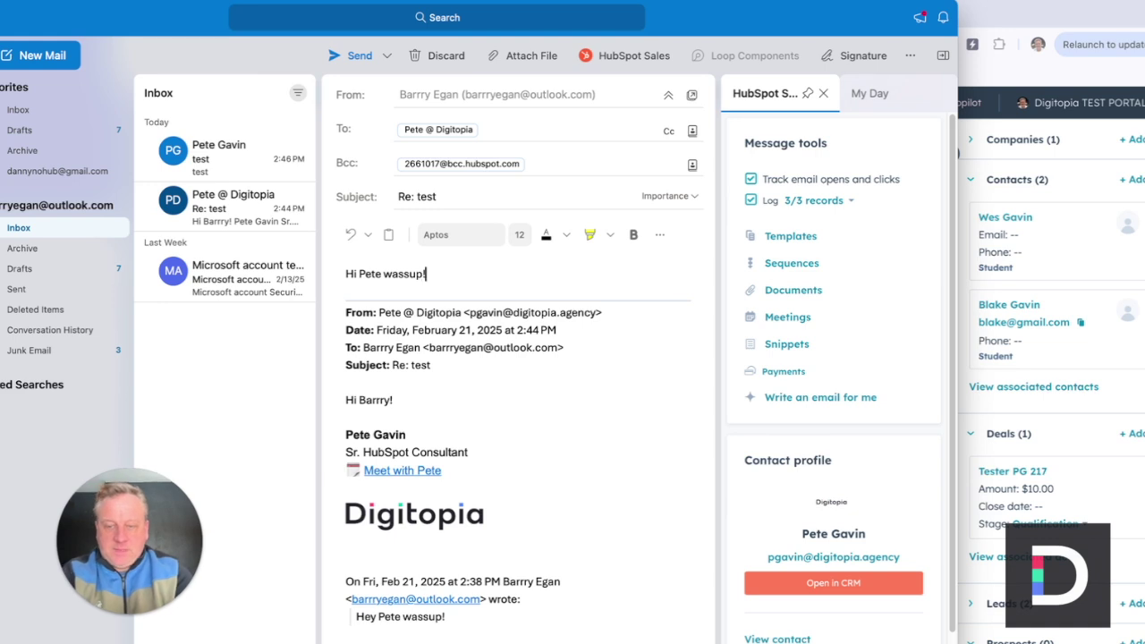
pyautogui.click(358, 56)
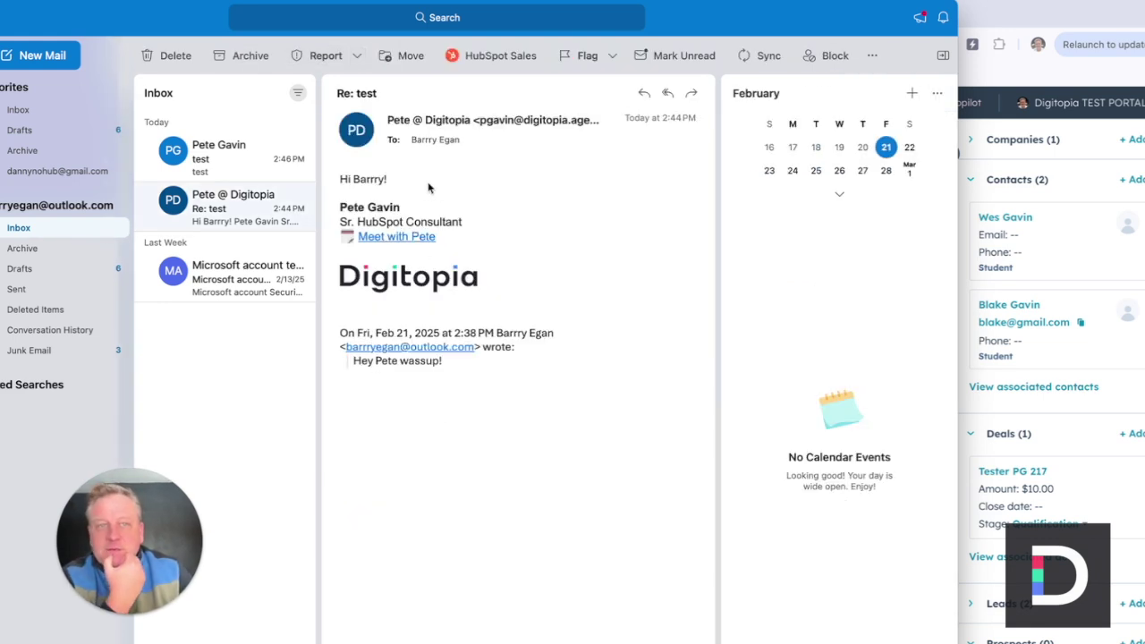
pyautogui.click(1015, 15)
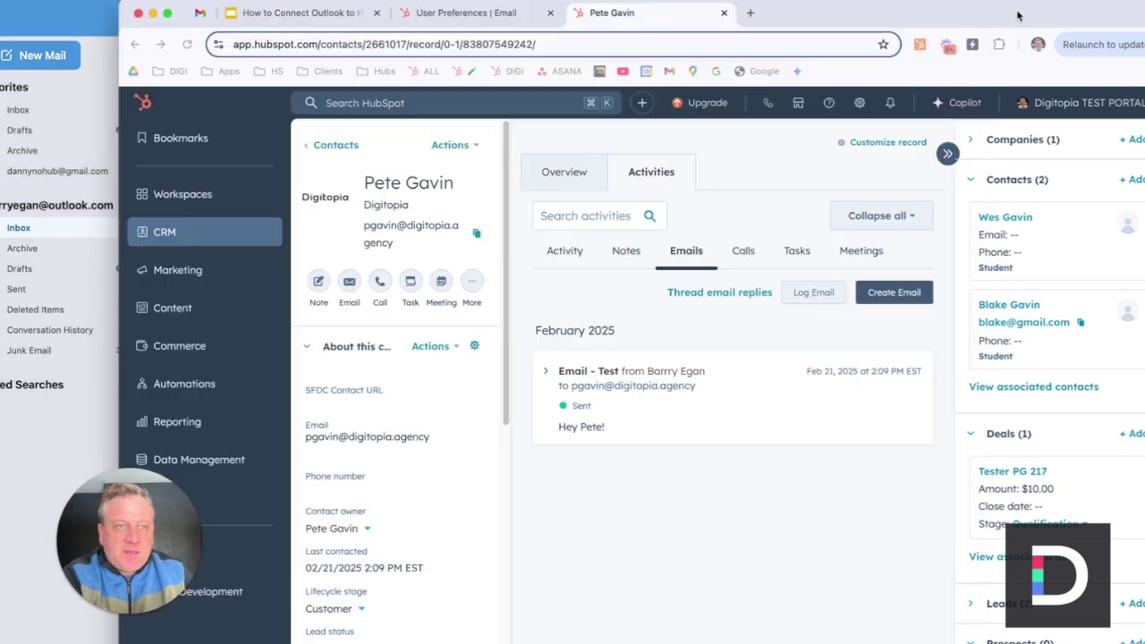
pyautogui.click(565, 250)
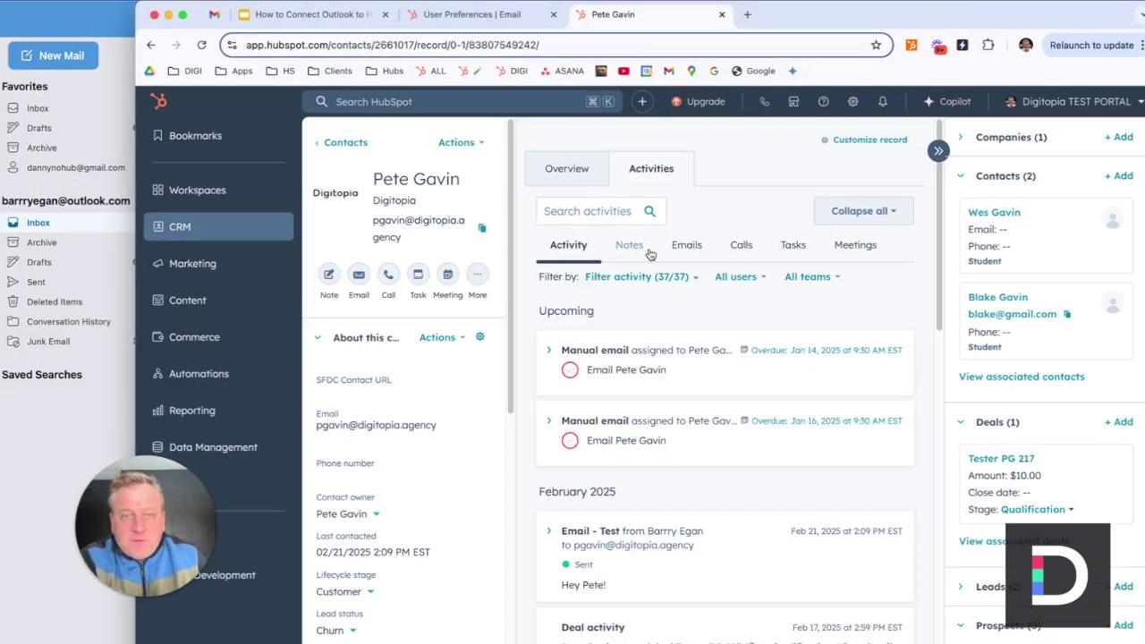
pyautogui.click(677, 248)
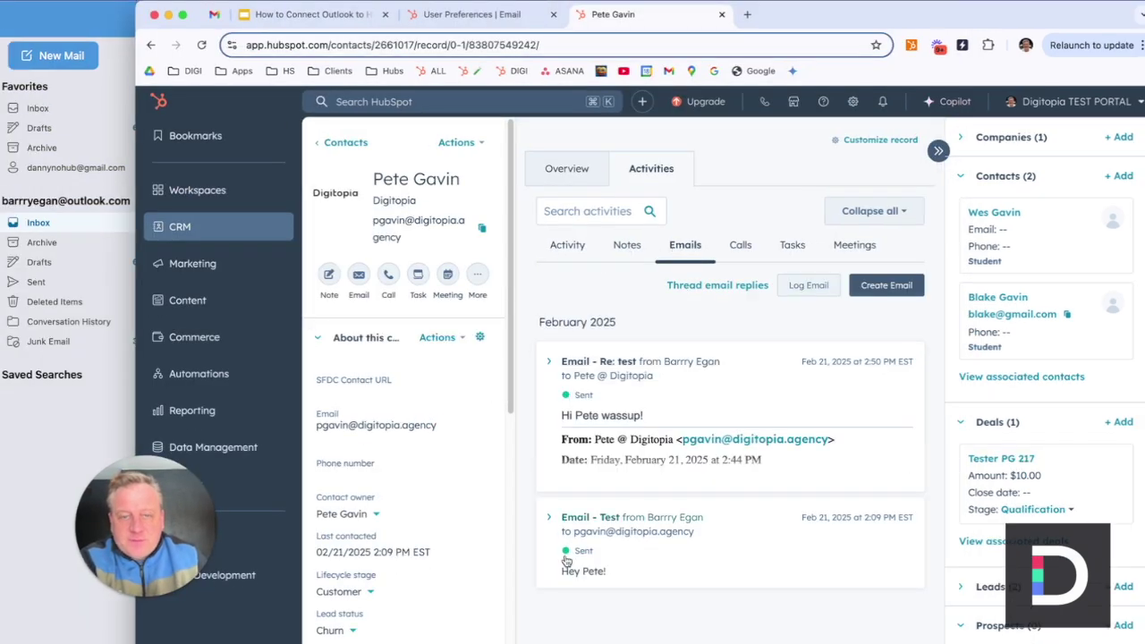